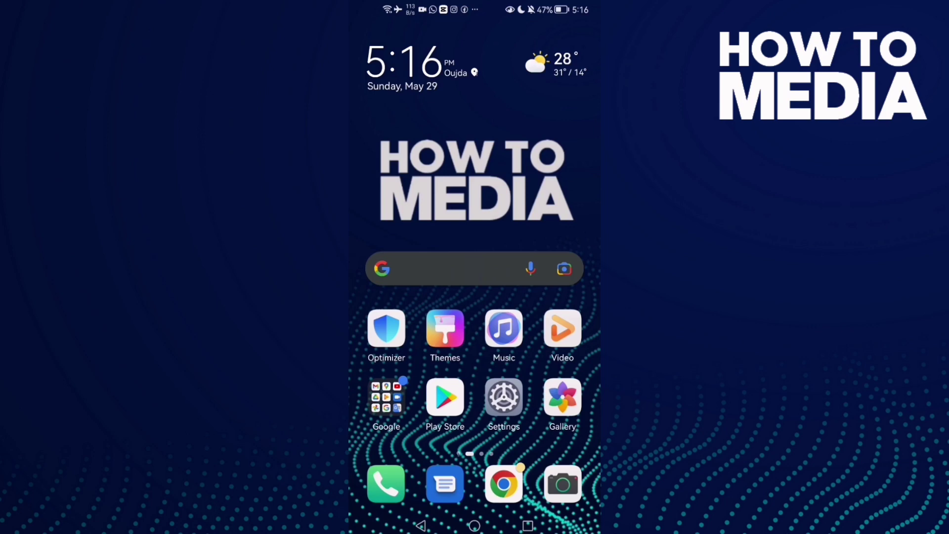
Launch Facebook Lite from the home screen and open its main menu.
{"action": "left_click_drag", "start_coordinate": [549, 333], "coordinate": [385, 333]}
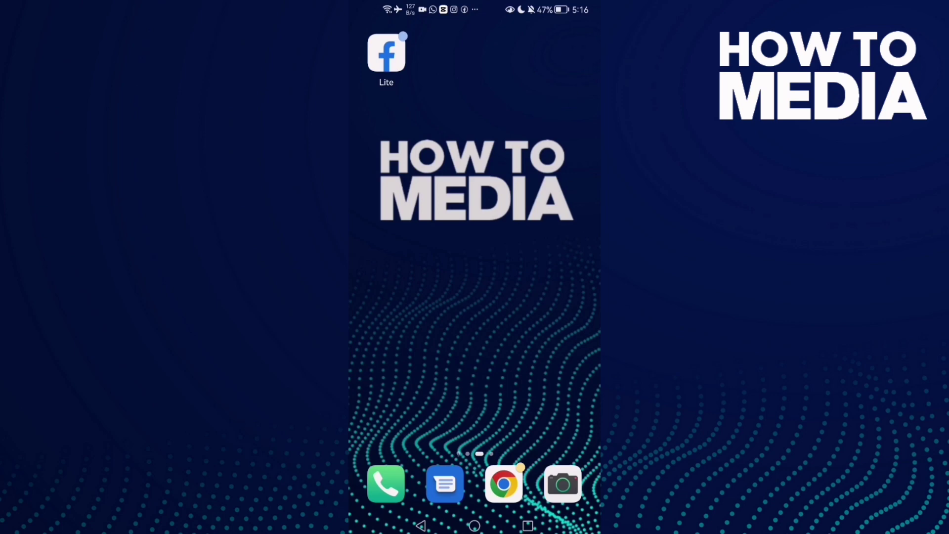
{"action": "left_click", "coordinate": [388, 52]}
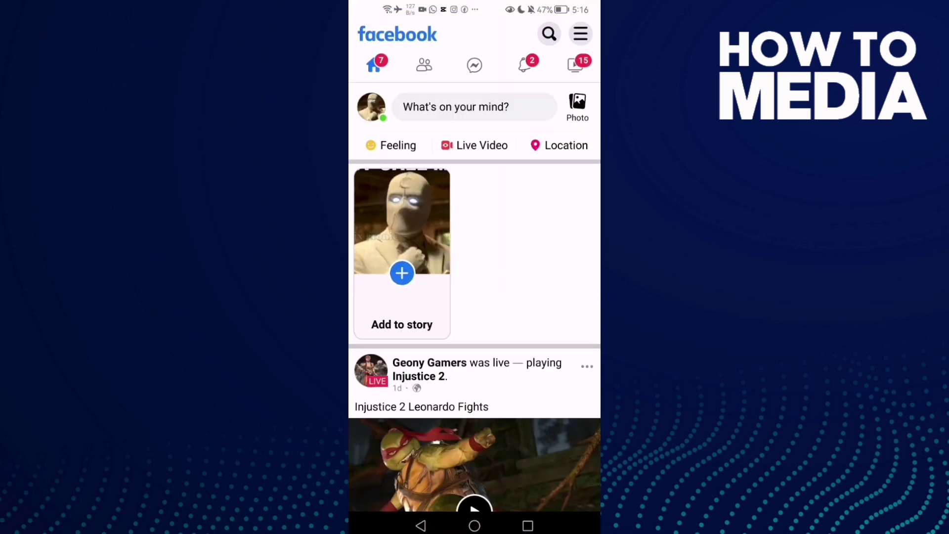
{"action": "left_click", "coordinate": [581, 34]}
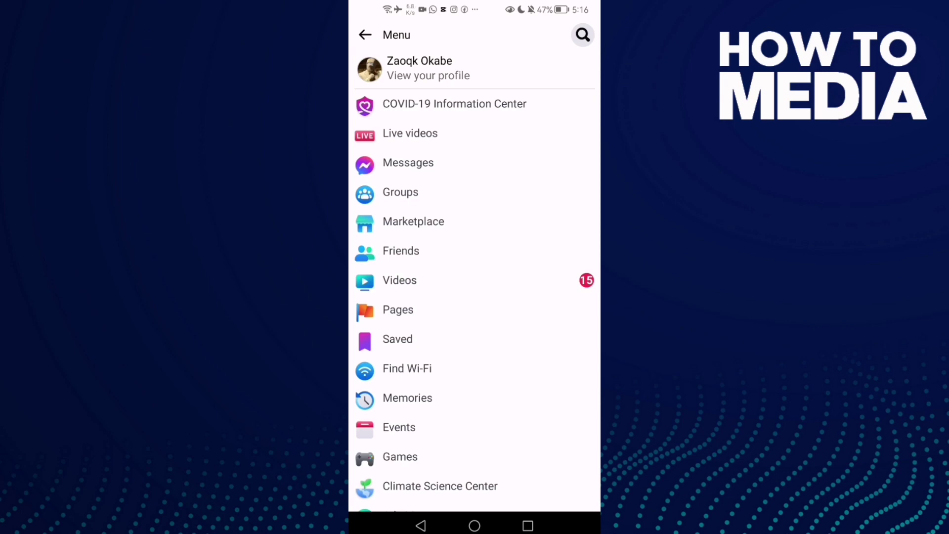
{"action": "scroll", "coordinate": [536, 231], "scroll_direction": "down", "scroll_amount": 5}
{"action": "scroll", "coordinate": [537, 231], "scroll_direction": "down", "scroll_amount": 3}
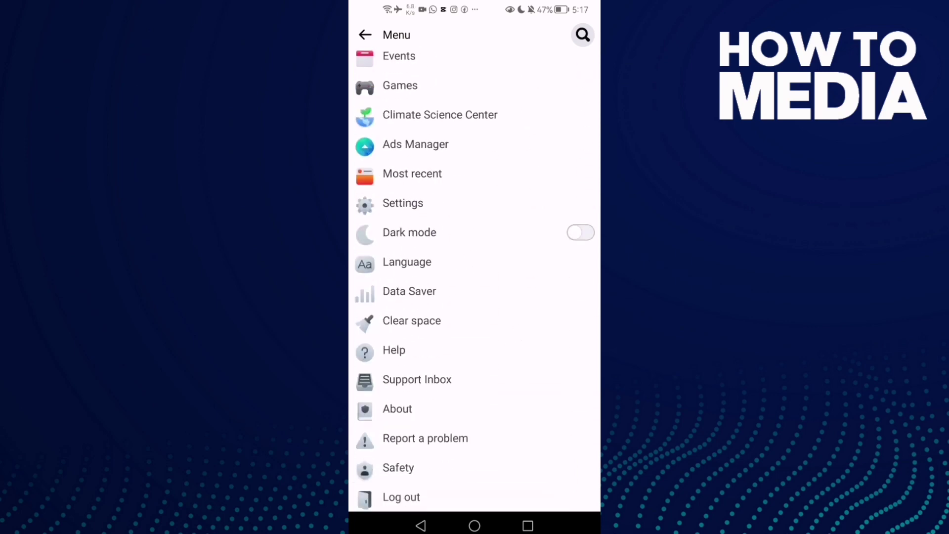
Go to Settings & privacy and open the profile's About information.
{"action": "left_click", "coordinate": [548, 195]}
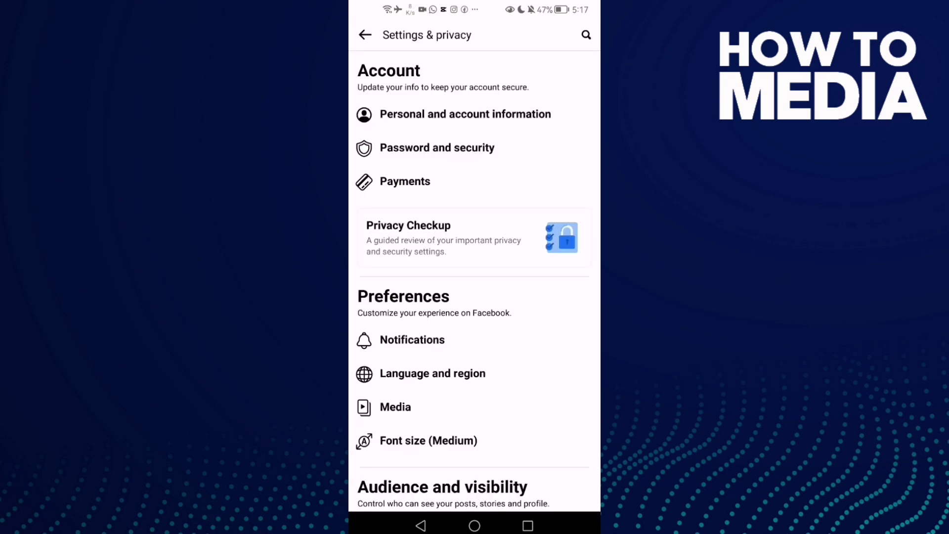
{"action": "scroll", "coordinate": [543, 424], "scroll_direction": "down", "scroll_amount": 4}
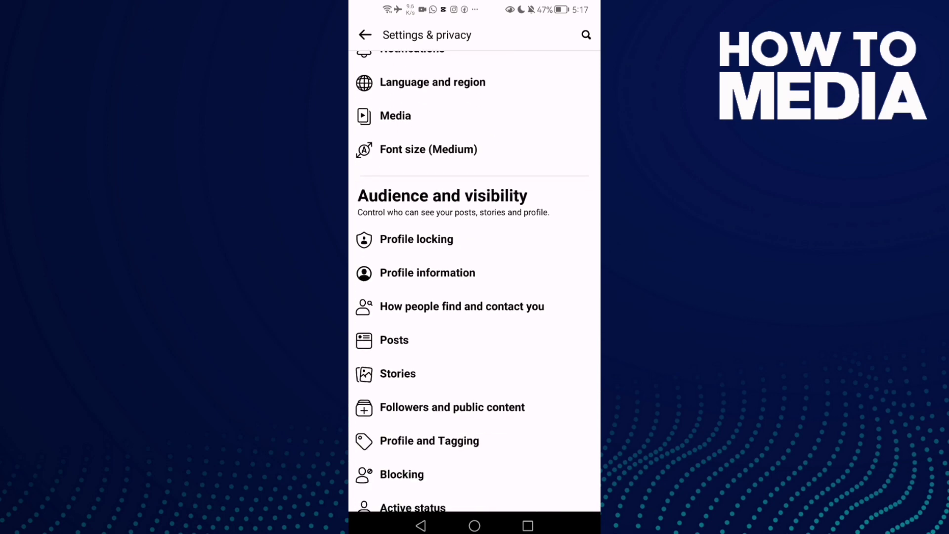
{"action": "left_click", "coordinate": [445, 273]}
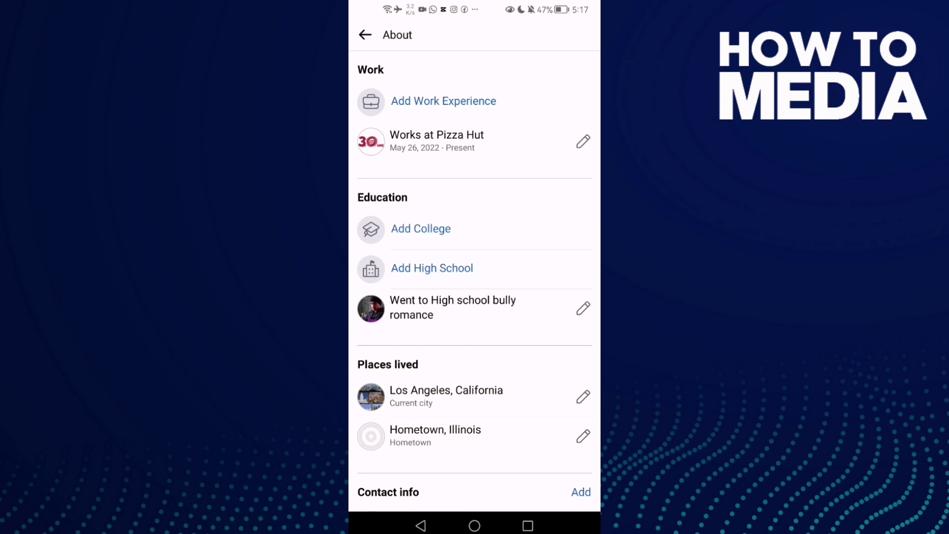
{"action": "scroll", "coordinate": [485, 408], "scroll_direction": "down", "scroll_amount": 2}
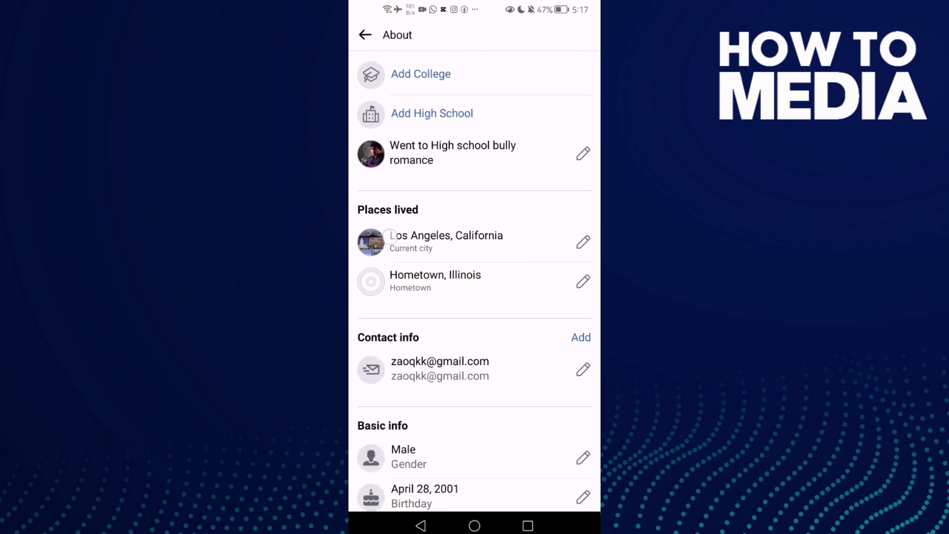
Open Edit Current City for Los Angeles, California and refresh the page.
{"action": "left_click", "coordinate": [584, 242]}
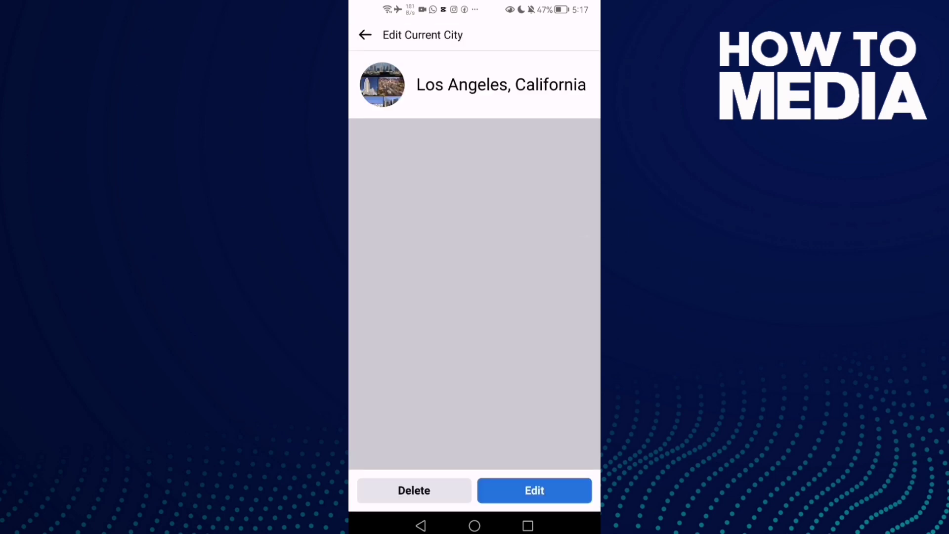
{"action": "mouse_move", "coordinate": [509, 130]}
{"action": "left_mouse_down"}
{"action": "mouse_move", "coordinate": [536, 127]}
{"action": "mouse_move", "coordinate": [535, 118]}
{"action": "left_mouse_up"}
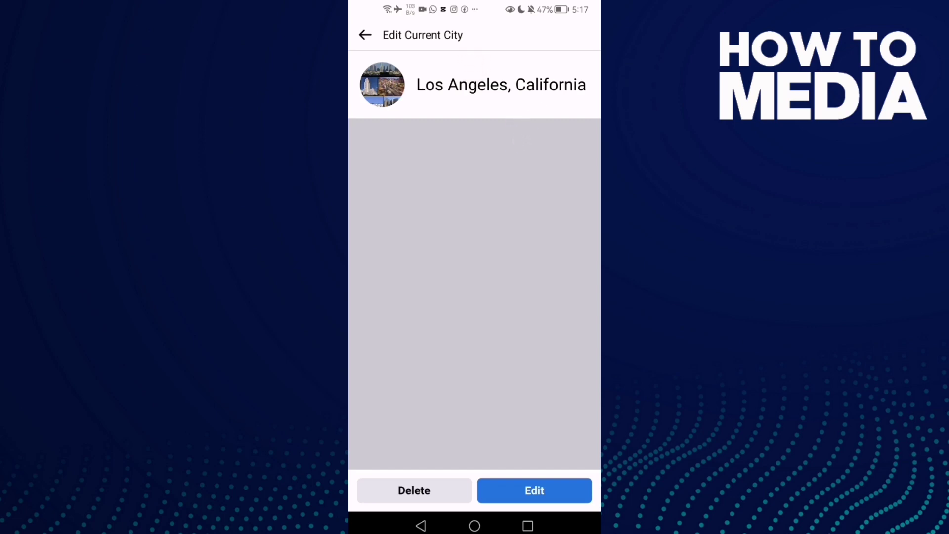